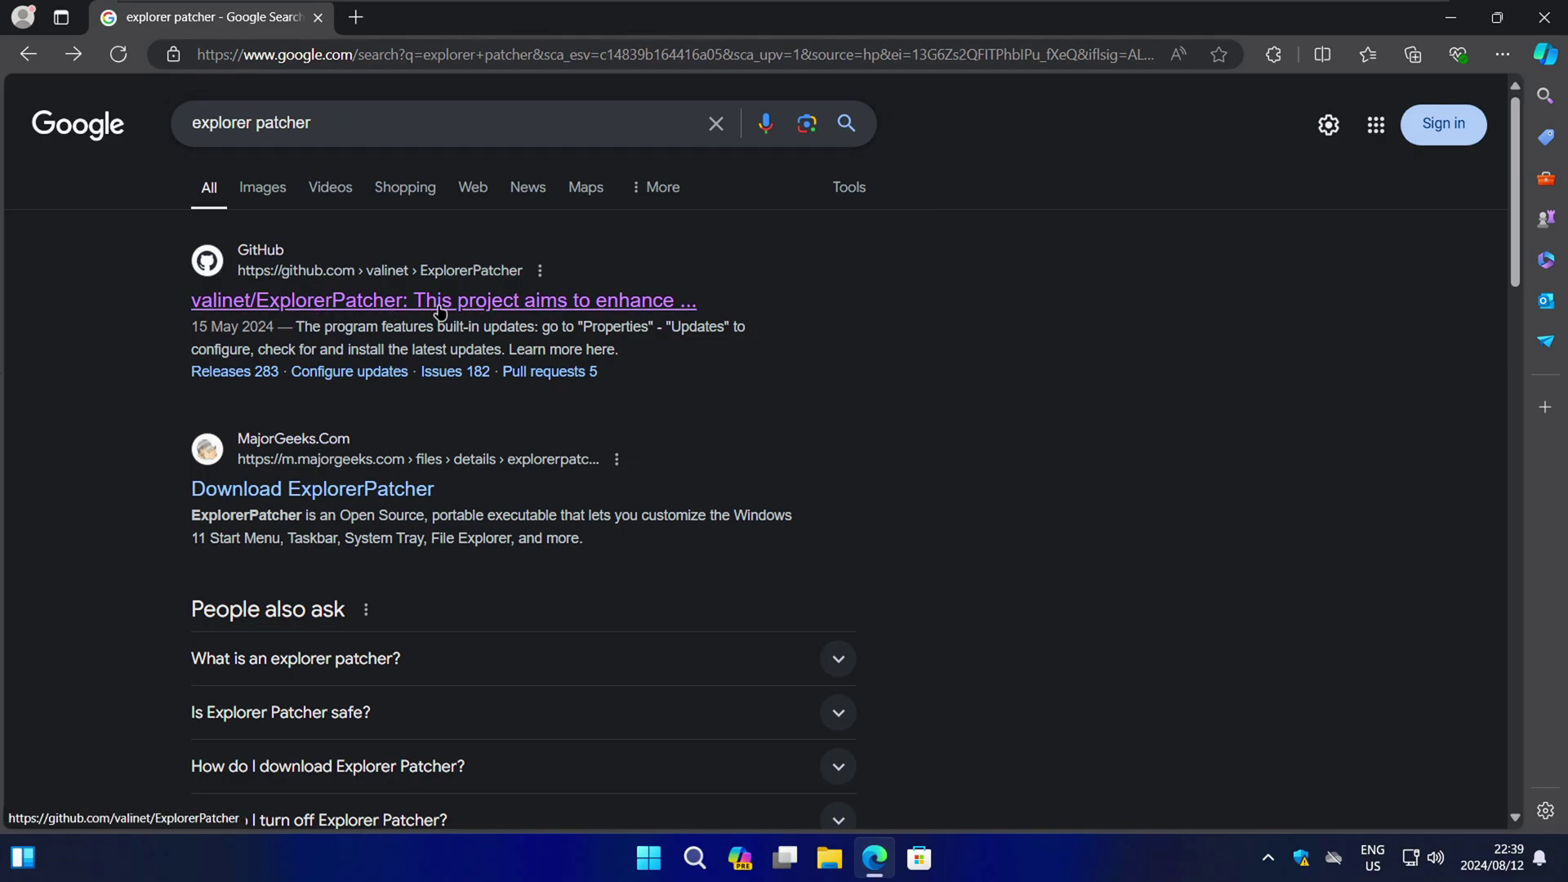
Go to the valinet/ExplorerPatcher GitHub repository from the Google results
click(494, 307)
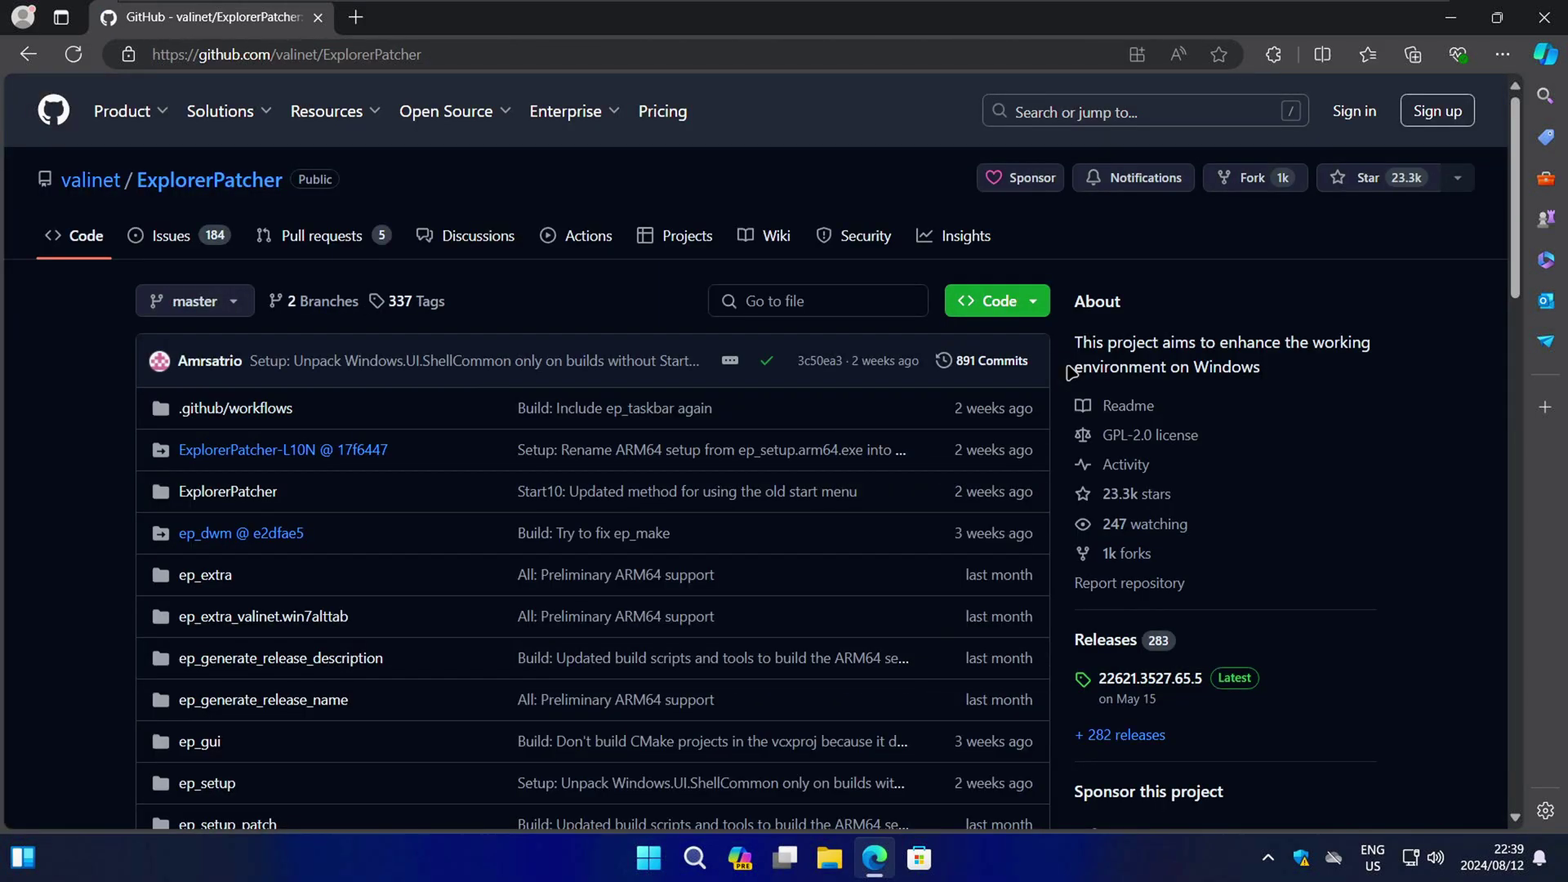
drag(1516, 282, 1518, 342)
Download ep_setup.exe from the latest ExplorerPatcher release and launch it
click(1150, 434)
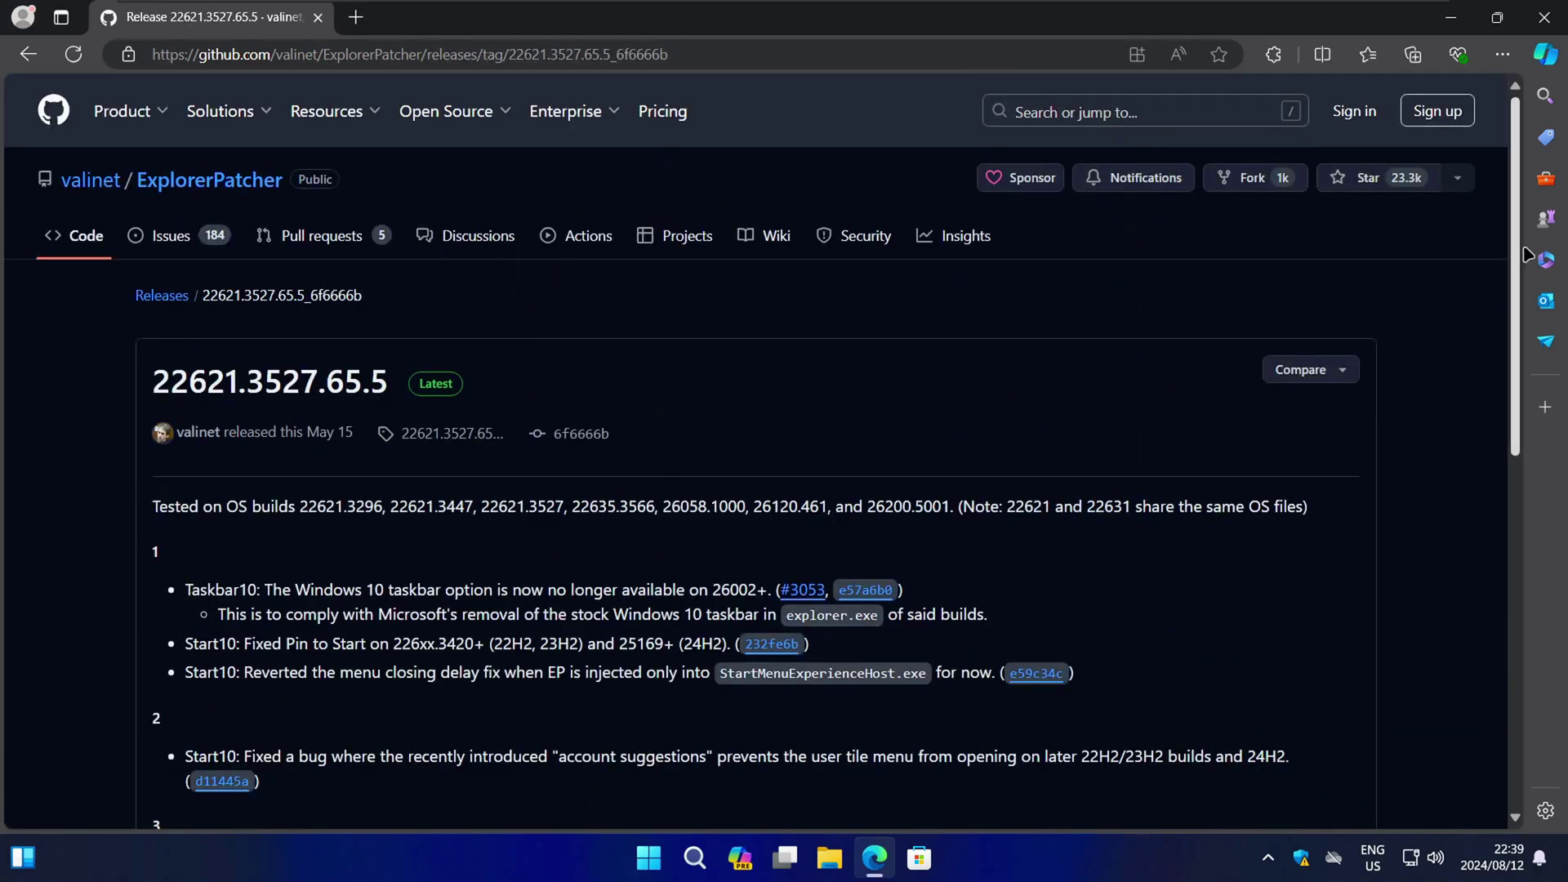
drag(1519, 225, 1517, 613)
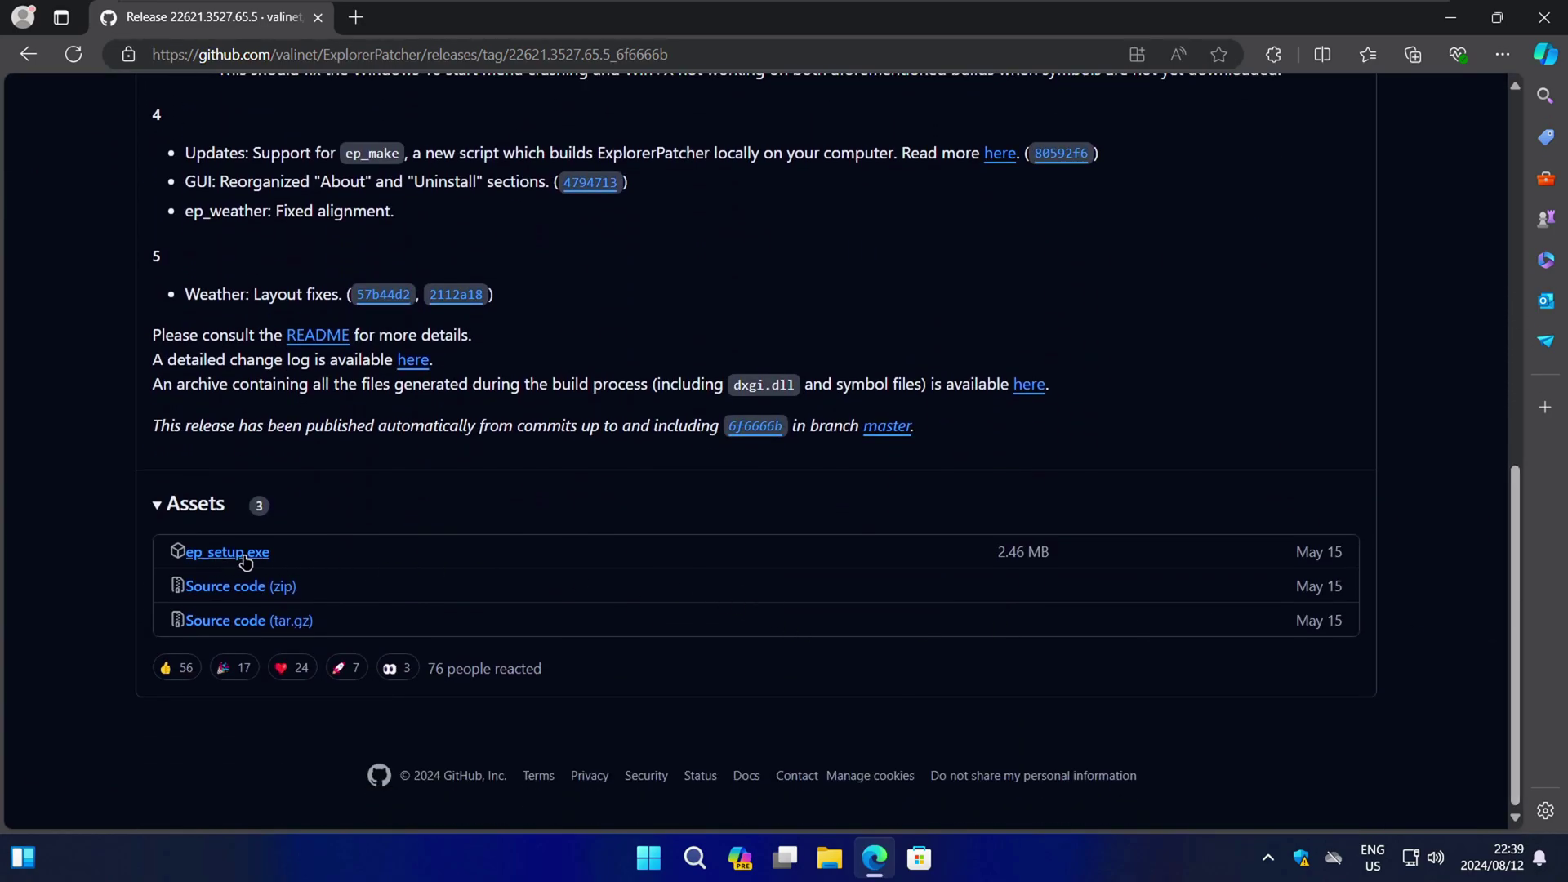
click(258, 560)
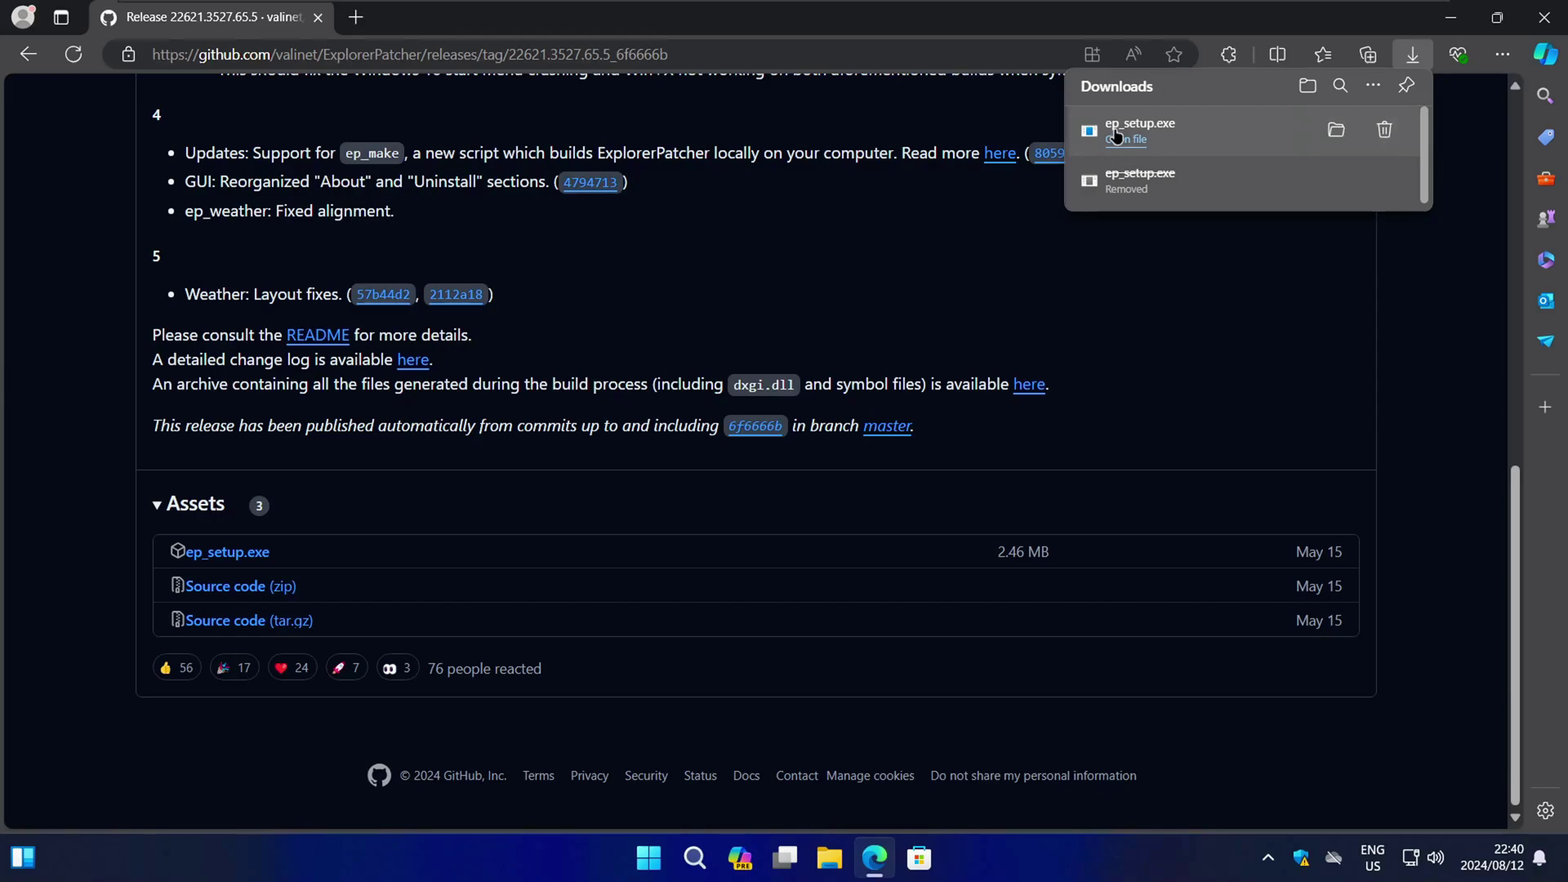
click(1168, 137)
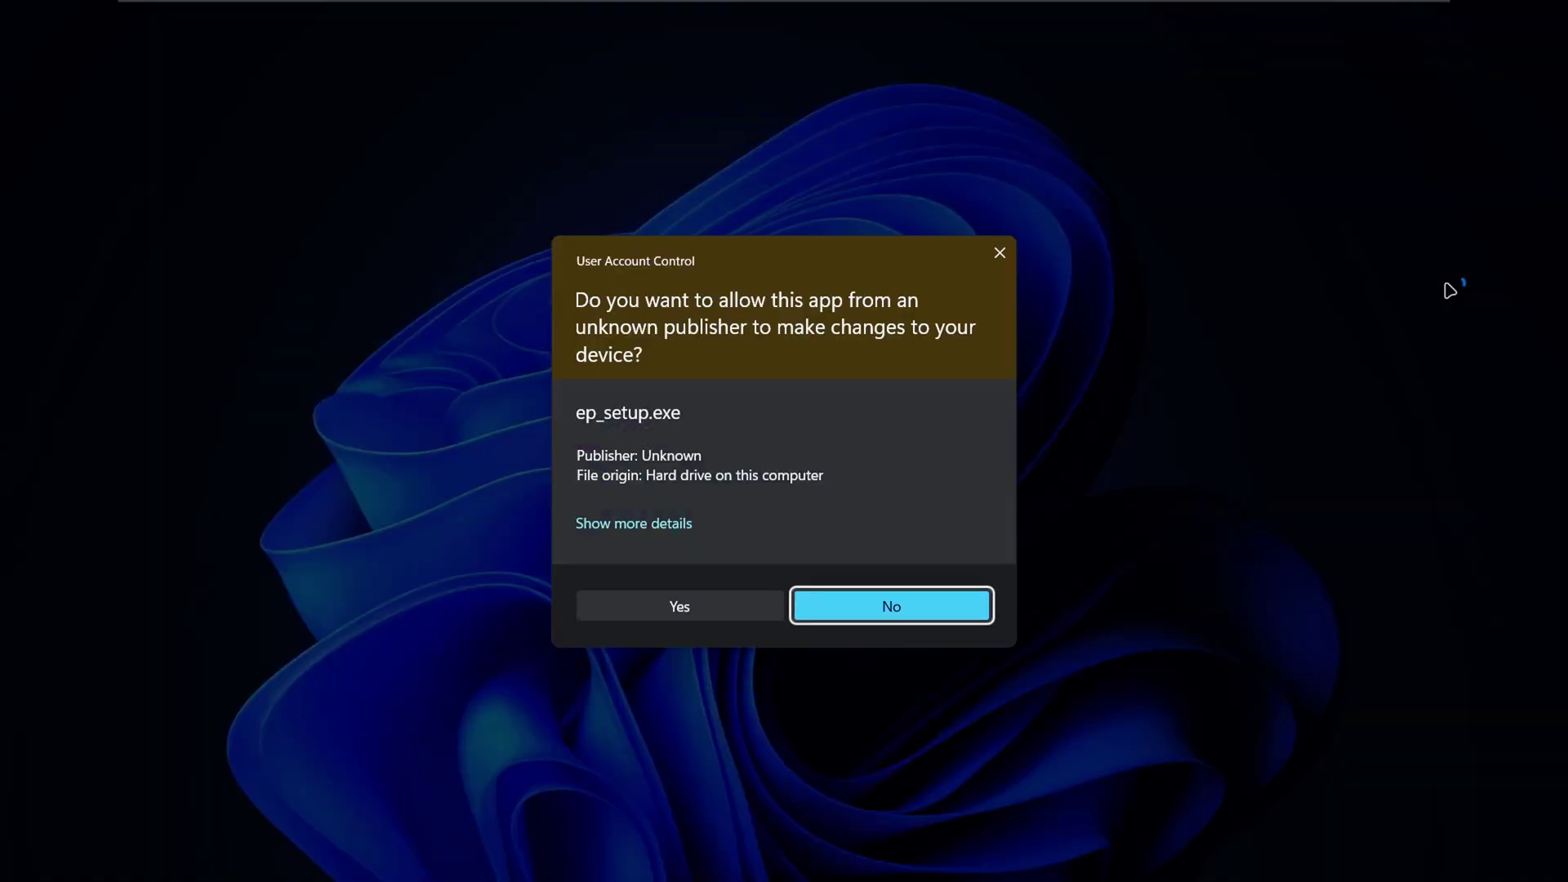
Allow the installer in the UAC prompt and minimize Edge to reveal the Properties window
click(736, 613)
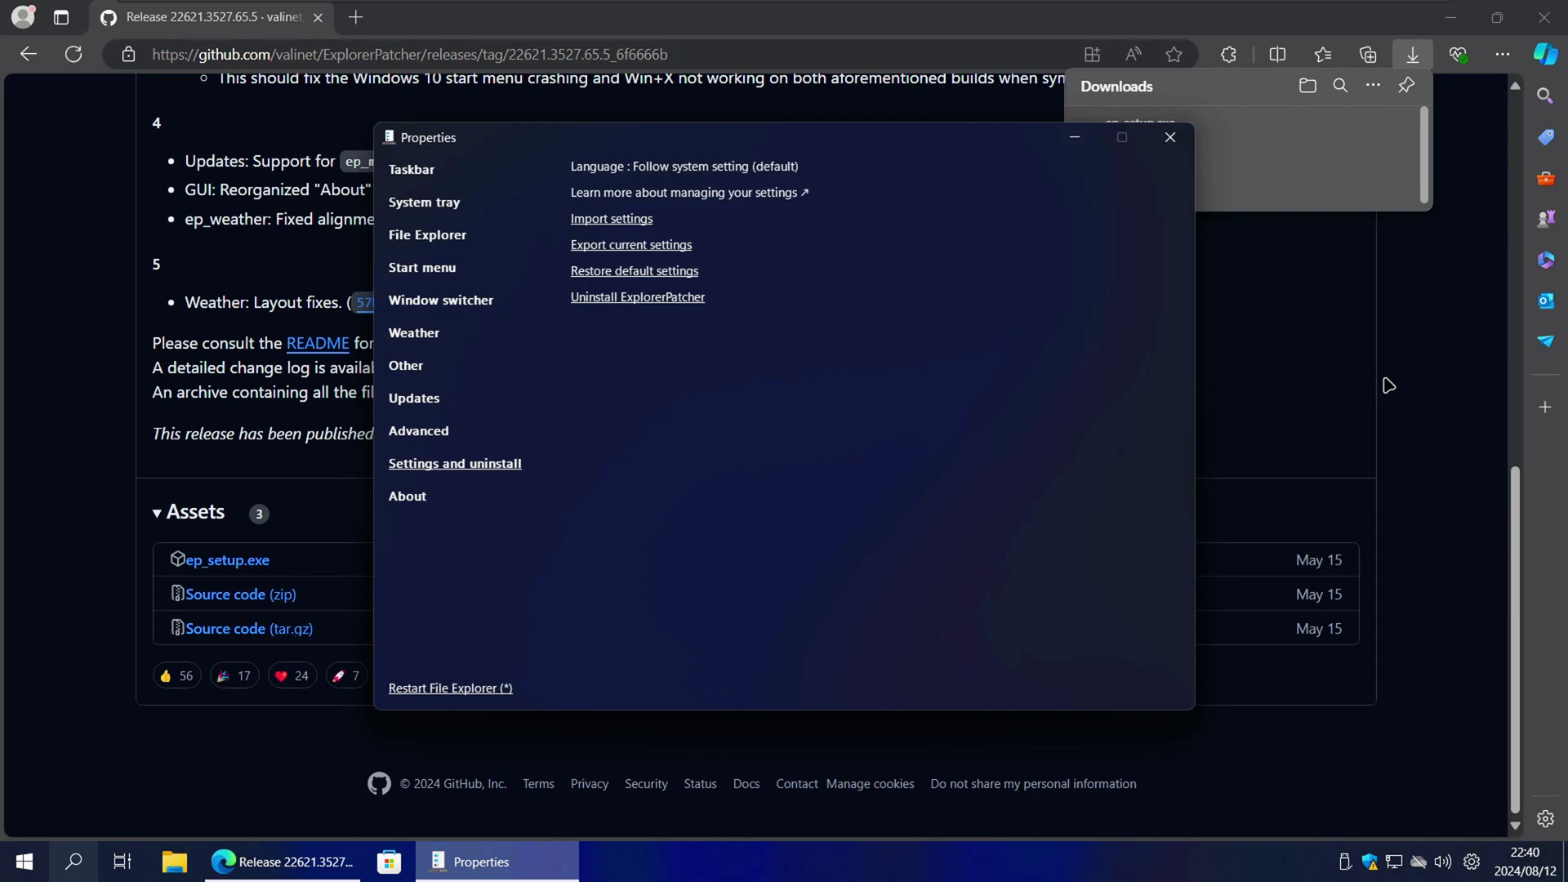
click(1446, 26)
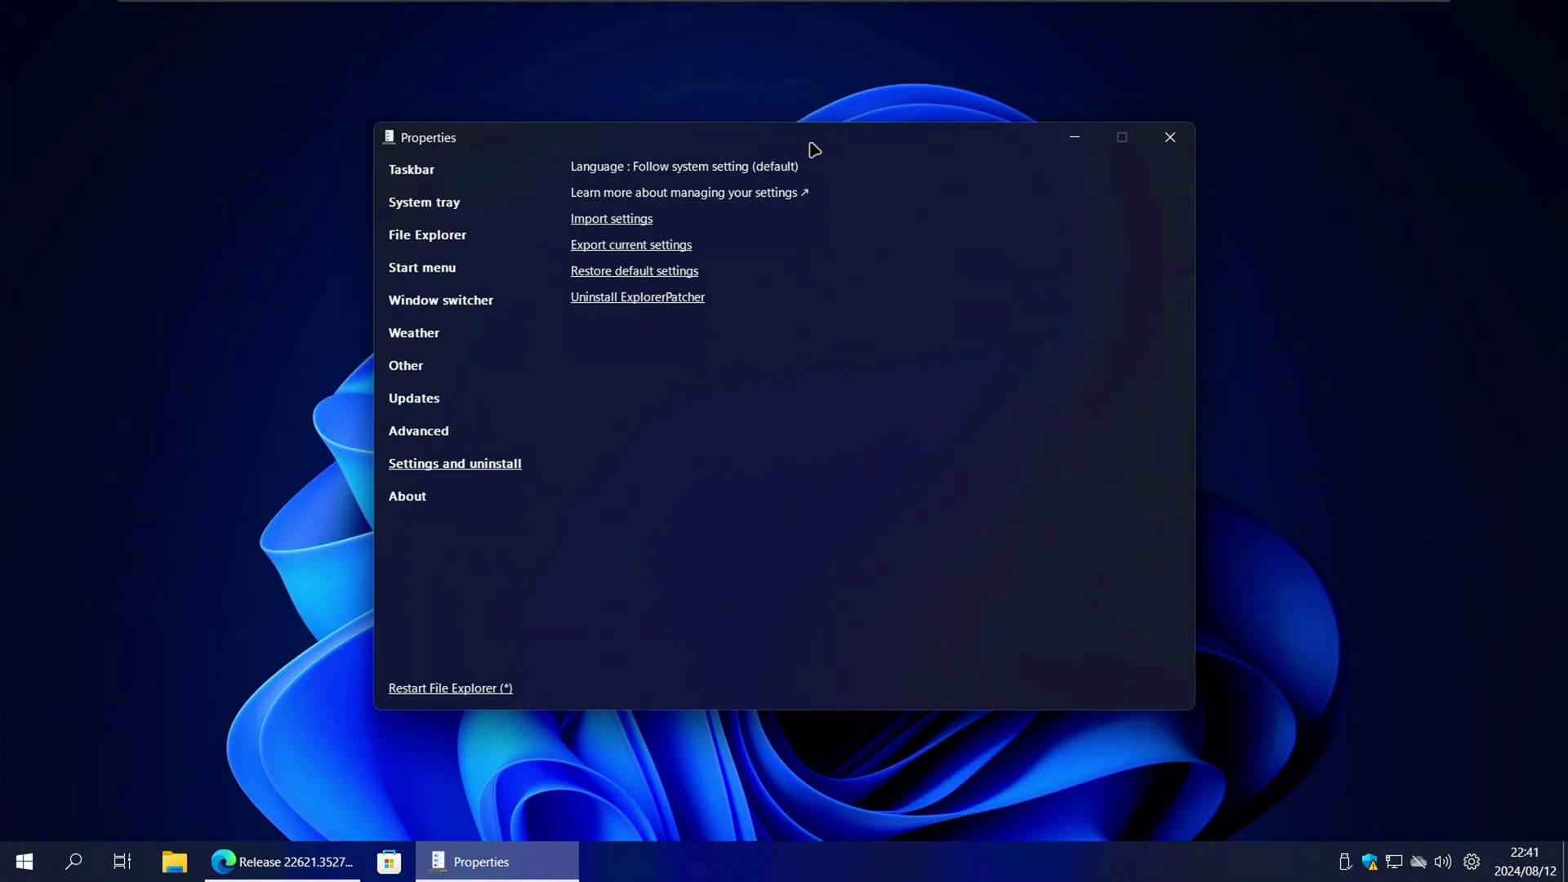
right_click(762, 866)
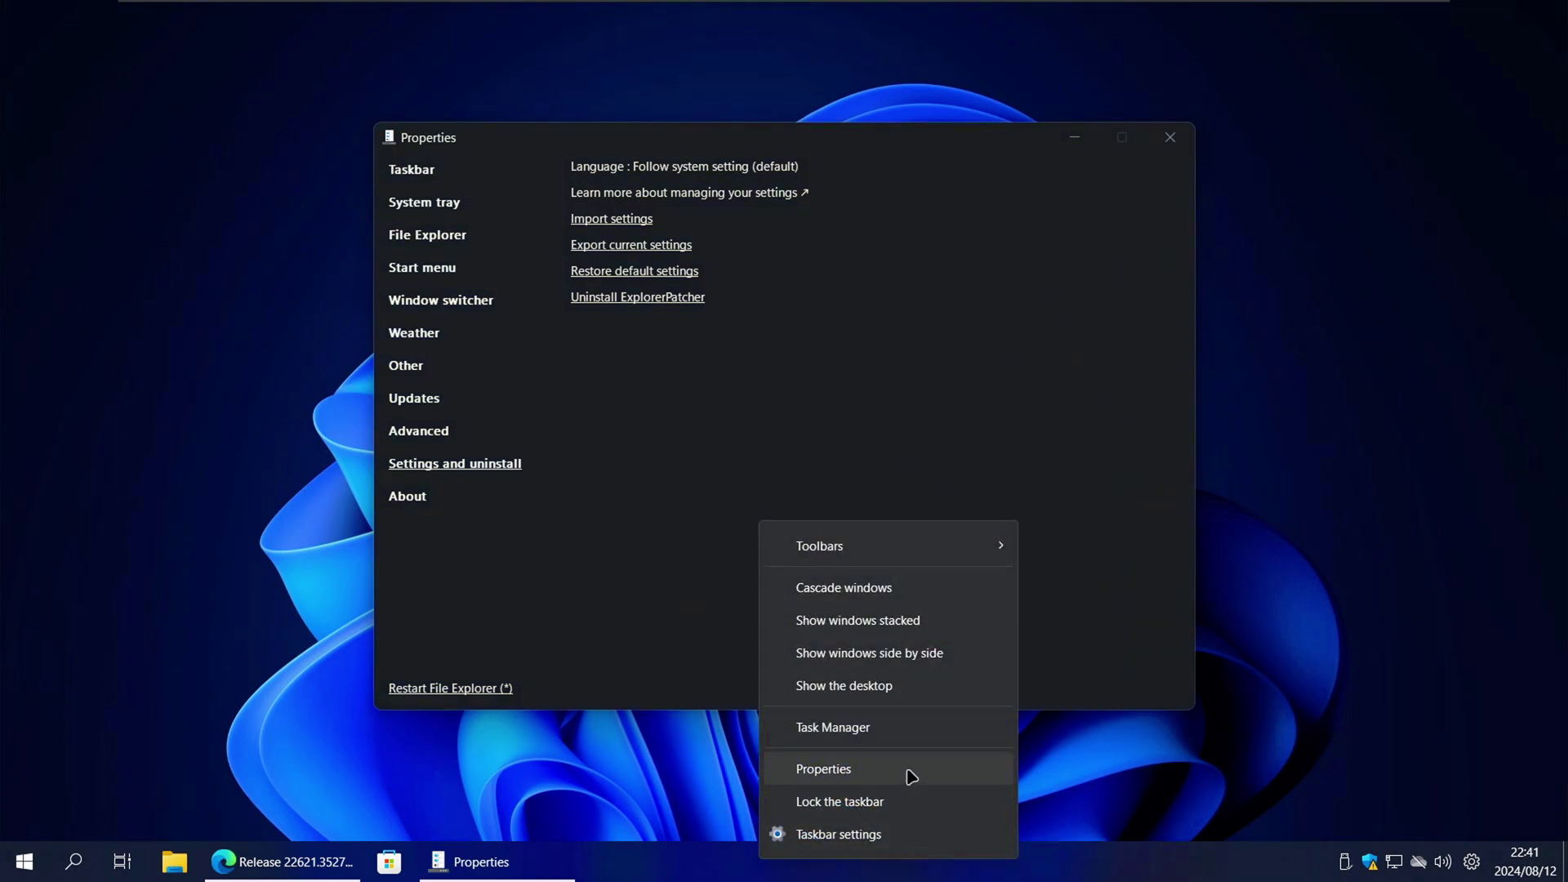
click(910, 776)
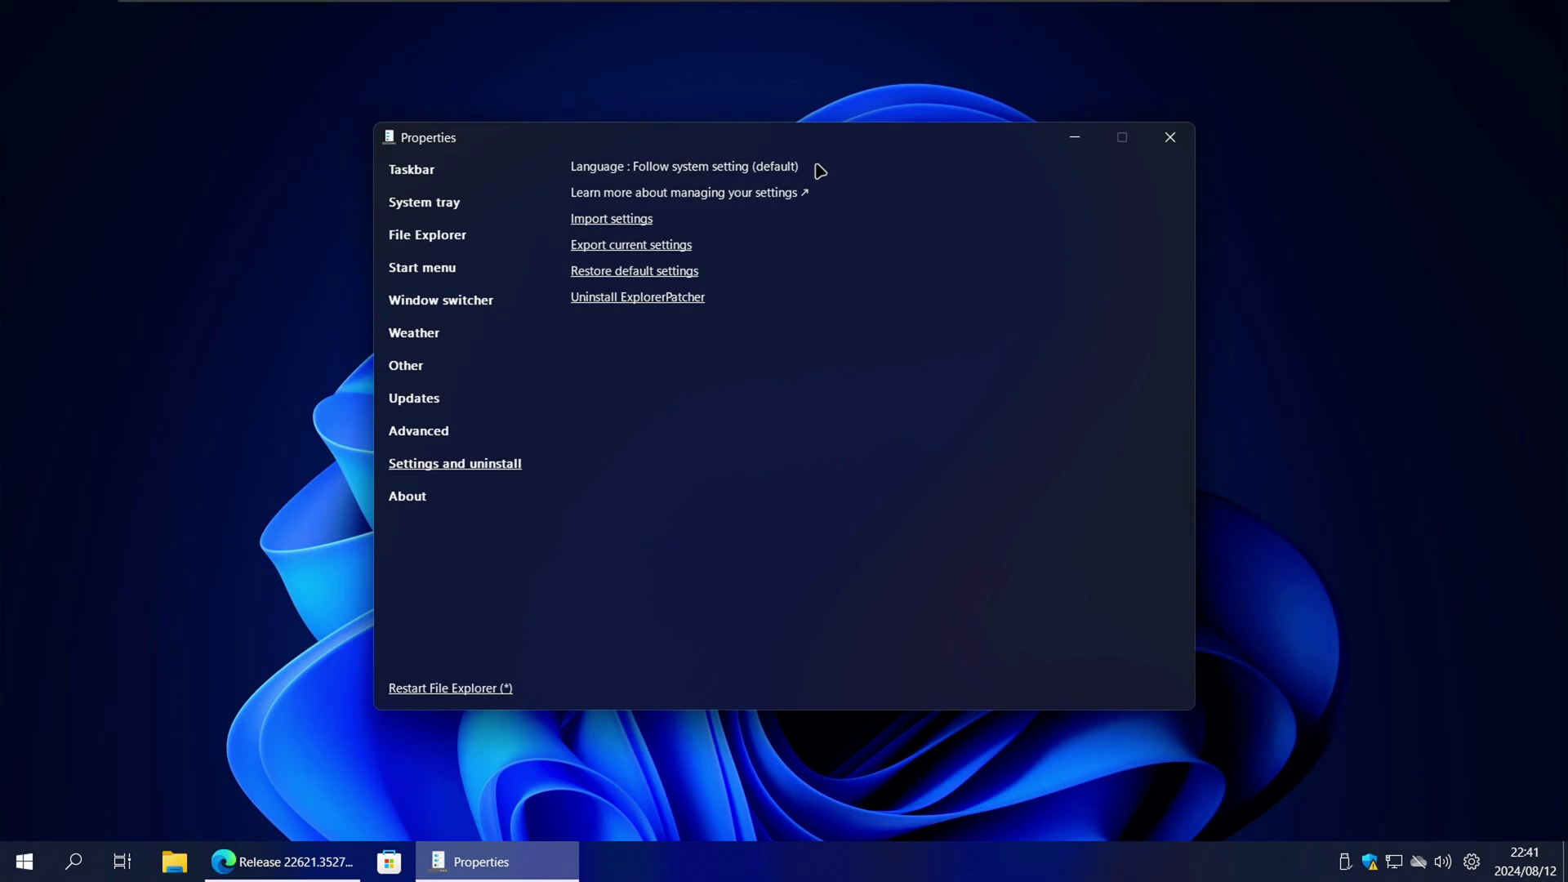
Show the Taskbar section with taskbar style set to Windows 10
click(404, 175)
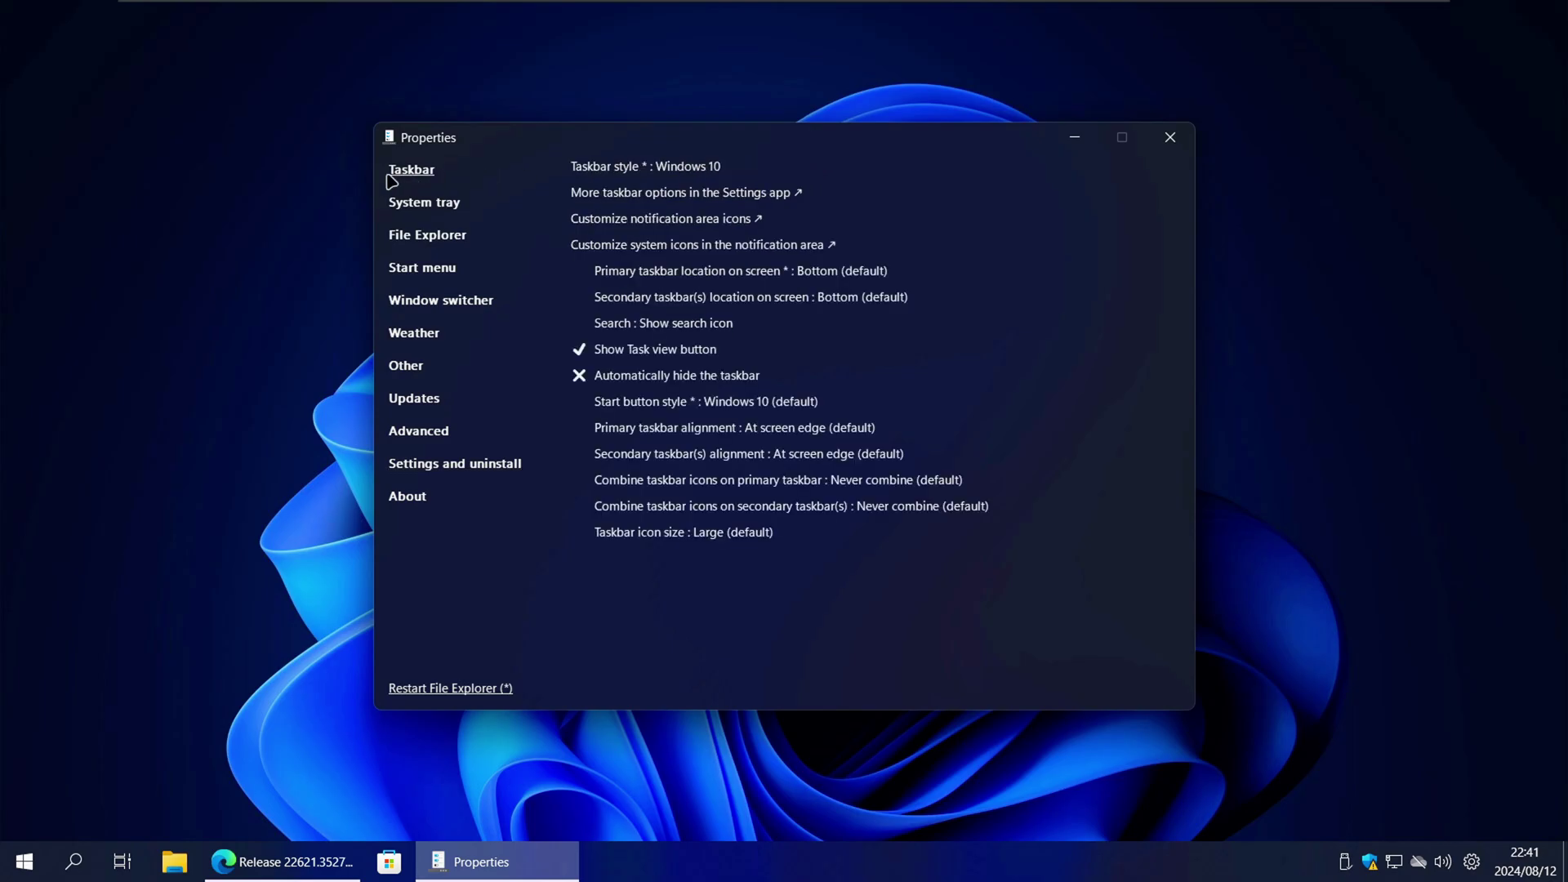